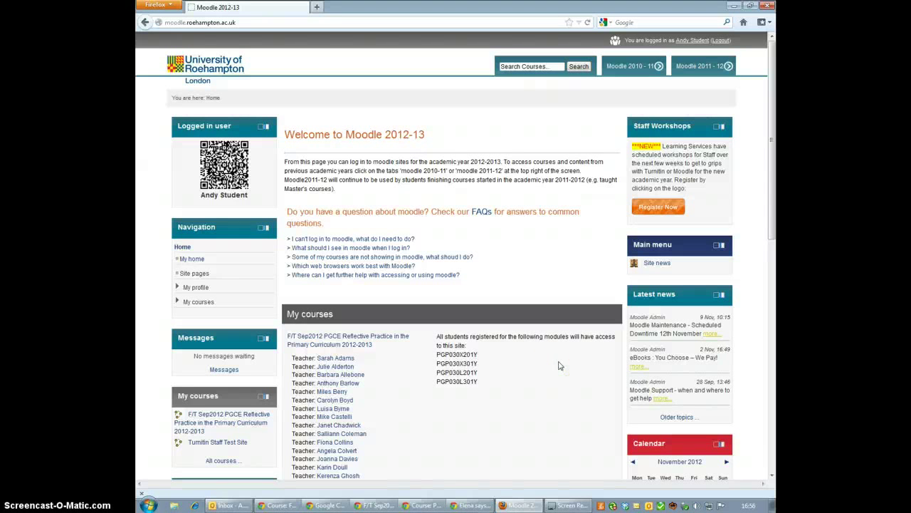
# Bring up the Moodle 2012-13 home page listing the F/T Sep2012 PGCE Reflective Practice course
pyautogui.click(557, 364)
pyautogui.click(312, 22)
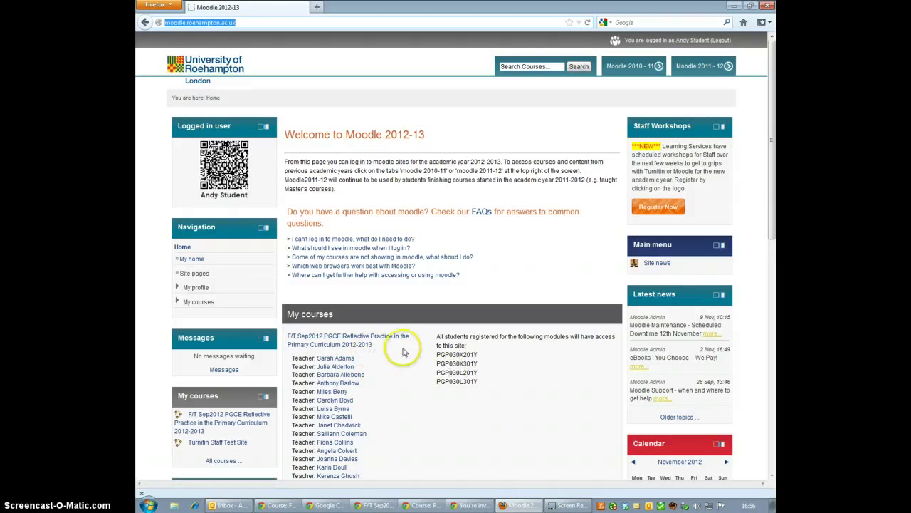
# Open the F/T Sep2012 PGCE Reflective Practice course and look over its topic outline
pyautogui.click(359, 344)
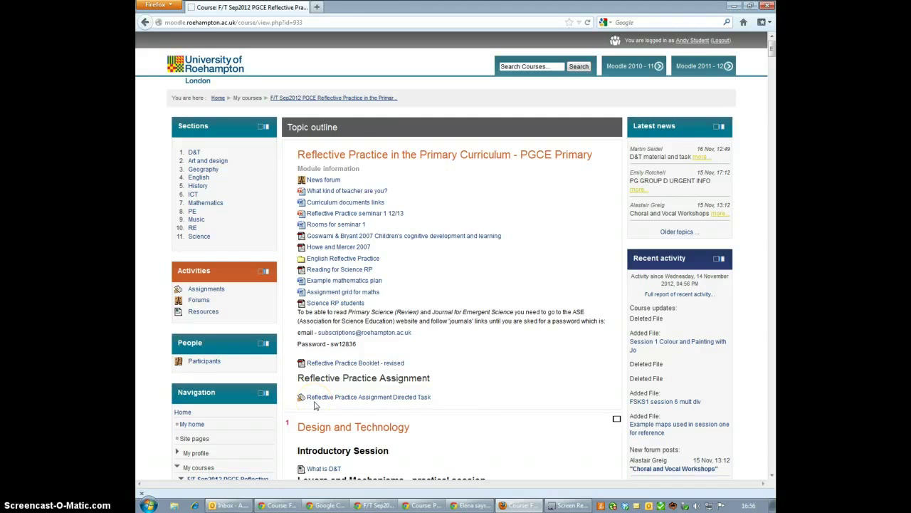
pyautogui.click(303, 404)
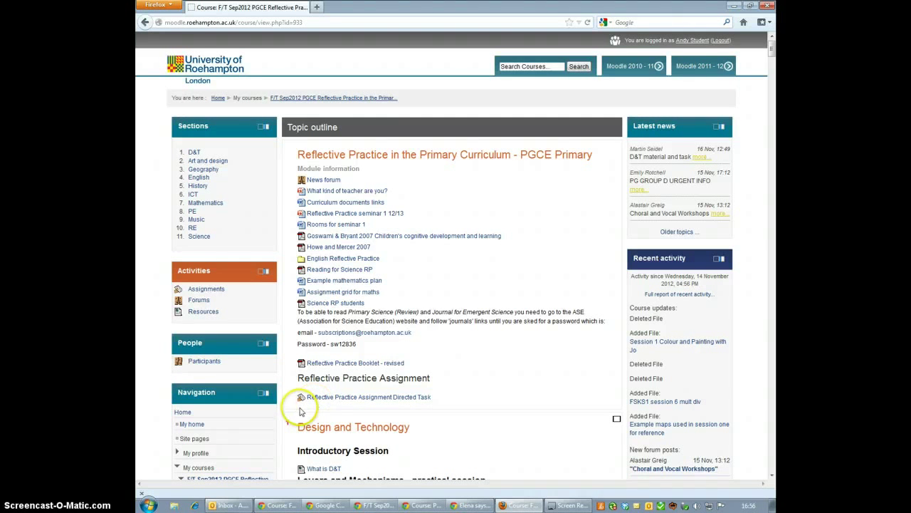
# Open the Reflective Practice Assignment Directed Task and go to its Turnitin UK class homepage
pyautogui.click(214, 292)
pyautogui.click(205, 292)
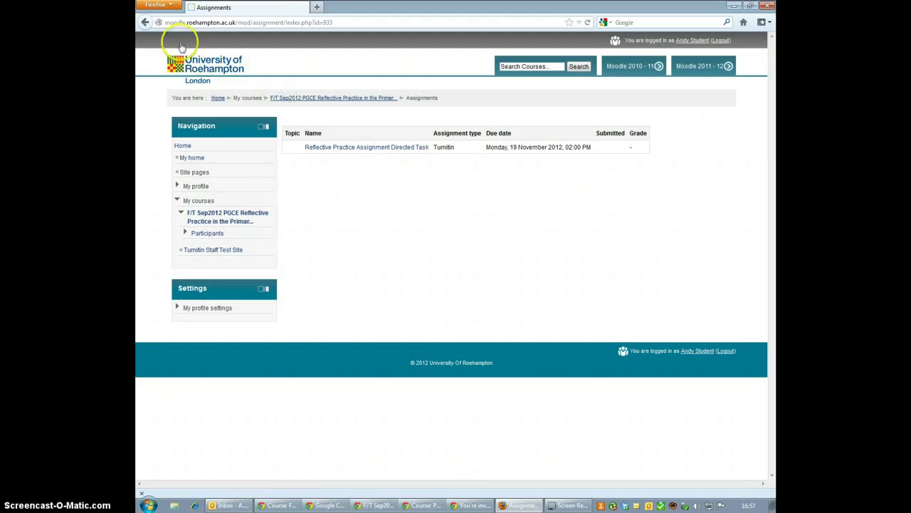
pyautogui.click(145, 23)
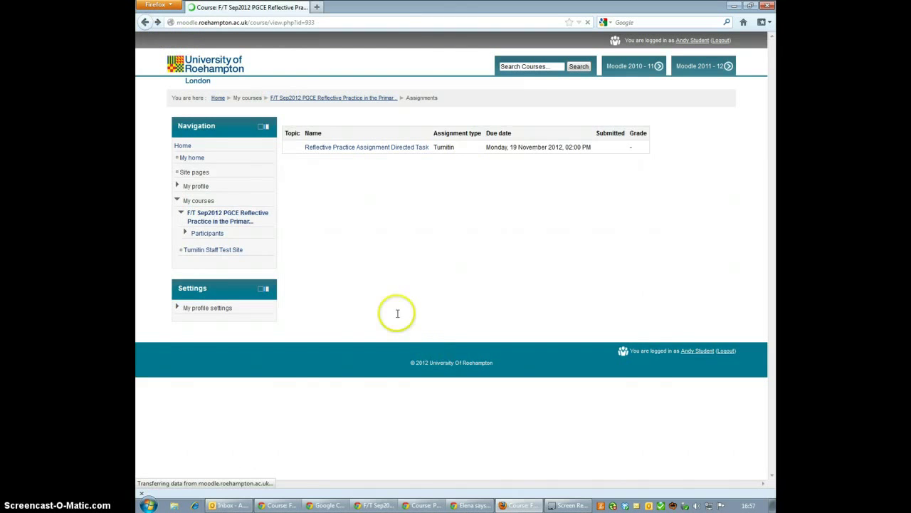
pyautogui.click(380, 399)
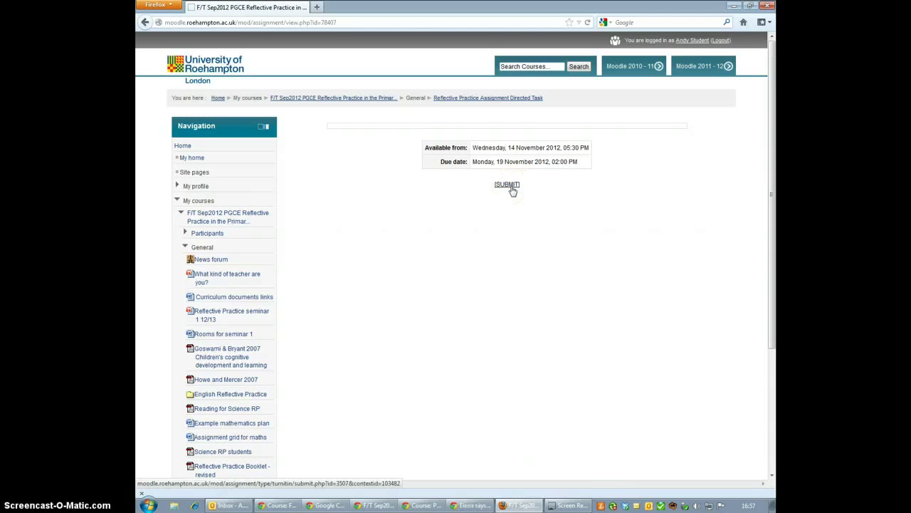
pyautogui.click(510, 185)
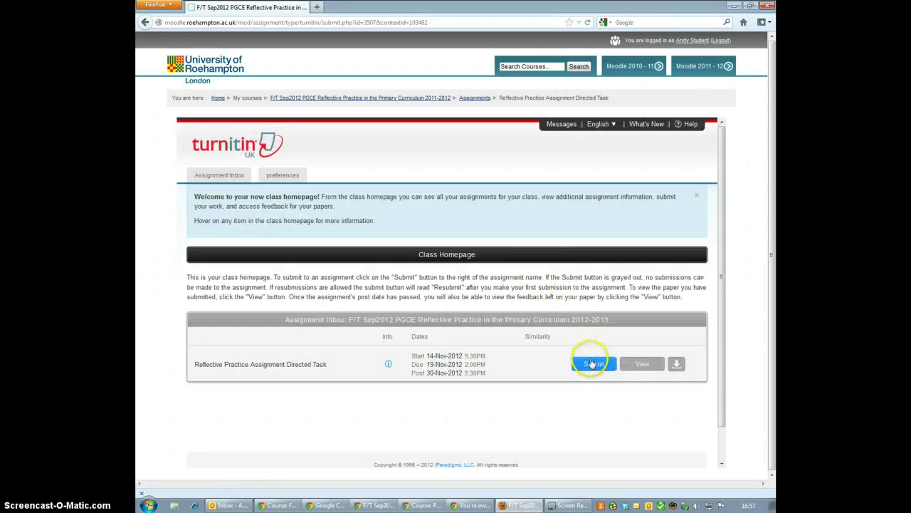
# Start a single-file paper submission for the Directed Task and check the First and Last name fields
pyautogui.click(592, 364)
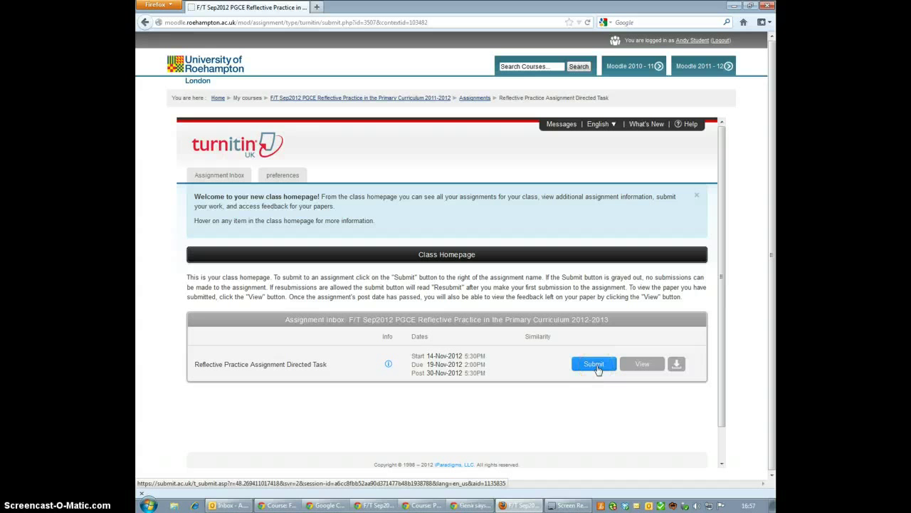
pyautogui.click(595, 366)
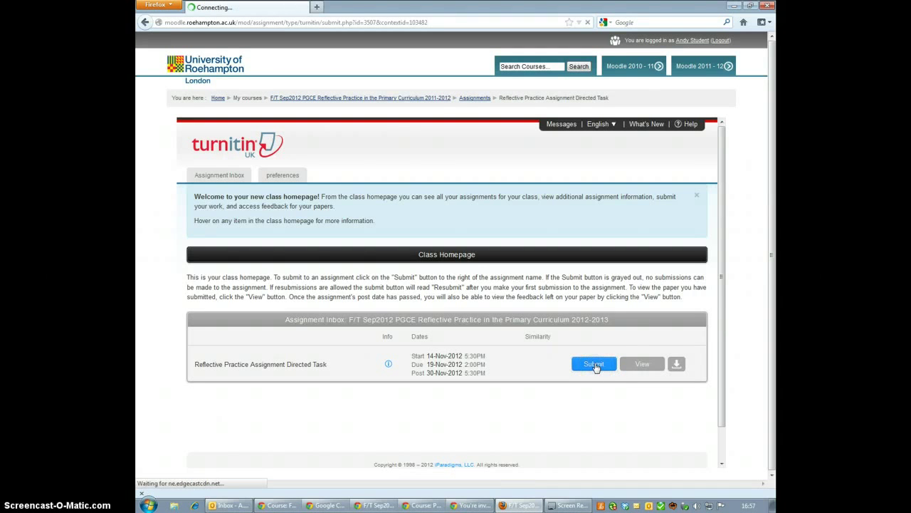
pyautogui.click(605, 301)
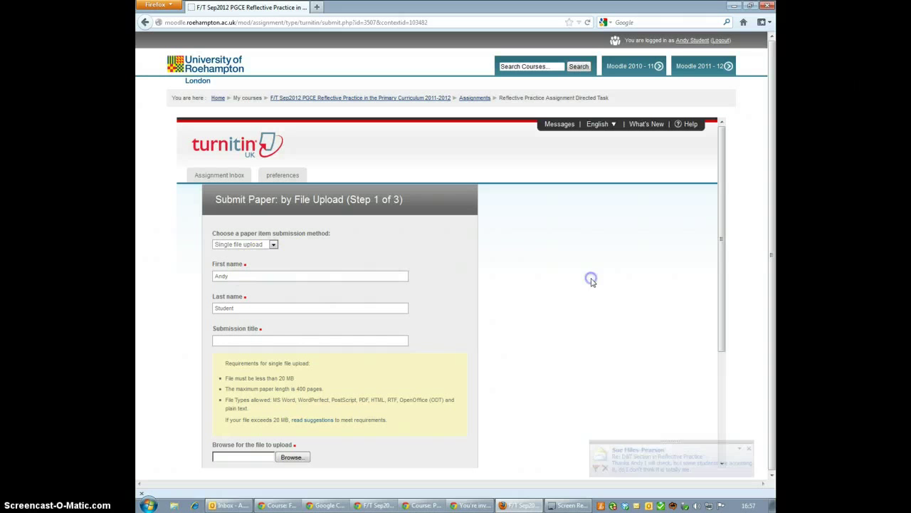
pyautogui.click(345, 299)
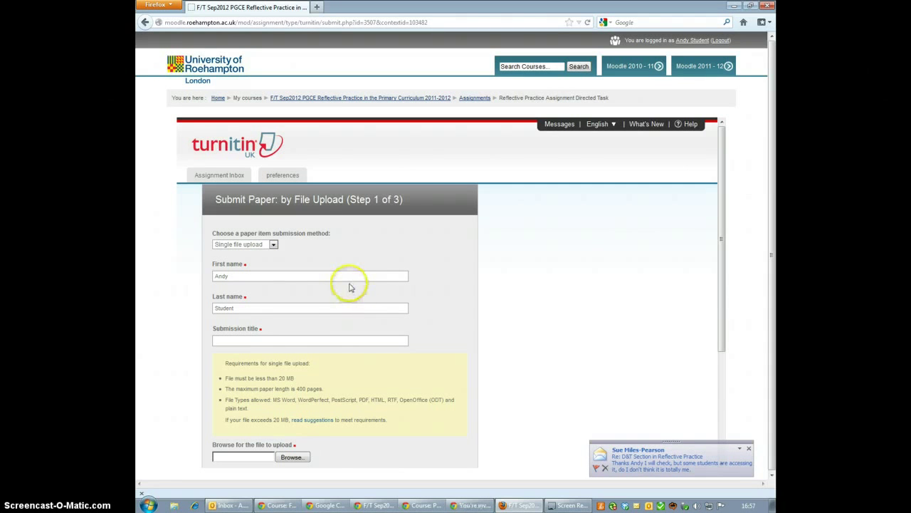
pyautogui.click(349, 276)
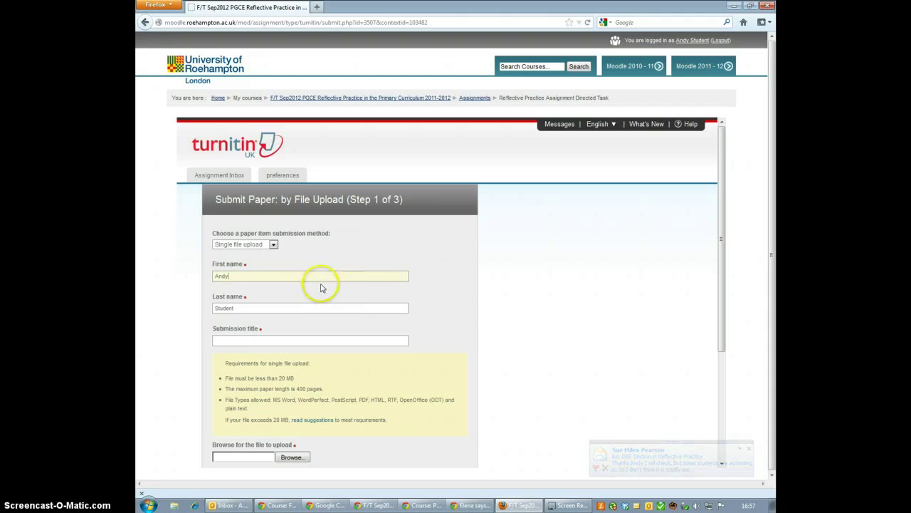
pyautogui.click(320, 307)
pyautogui.click(319, 278)
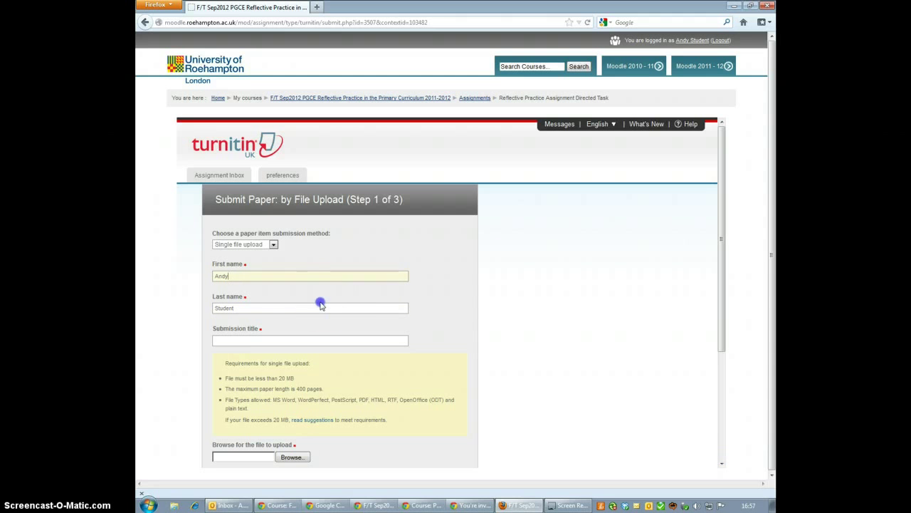
pyautogui.click(321, 305)
# Enter 'Test essay' as the submission title and note MS Word among allowed file types
pyautogui.scroll(-3, 340, 305)
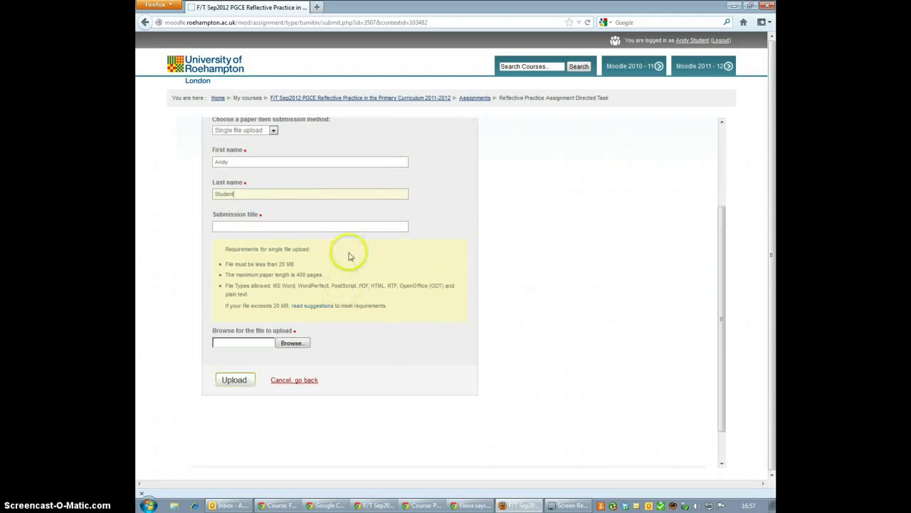
pyautogui.click(352, 228)
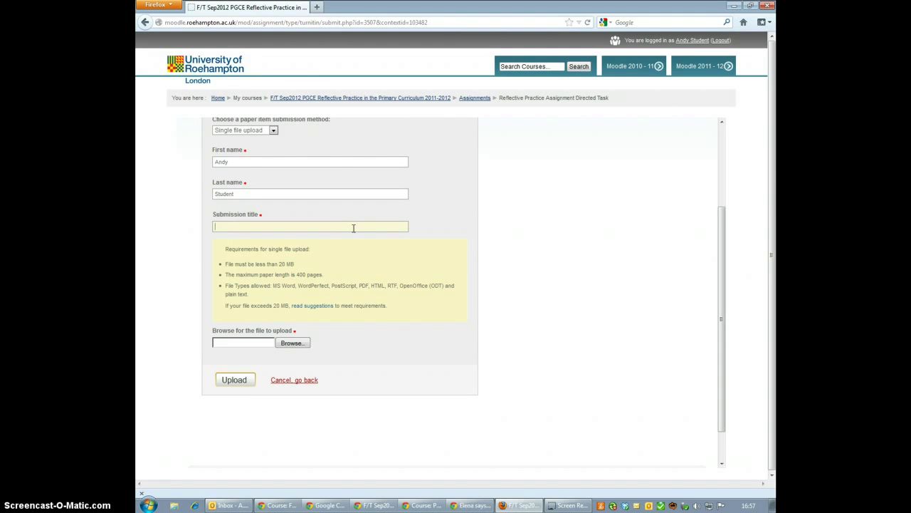
pyautogui.write('TEst essay')
pyautogui.moveTo(272, 286); pyautogui.dragTo(296, 285)
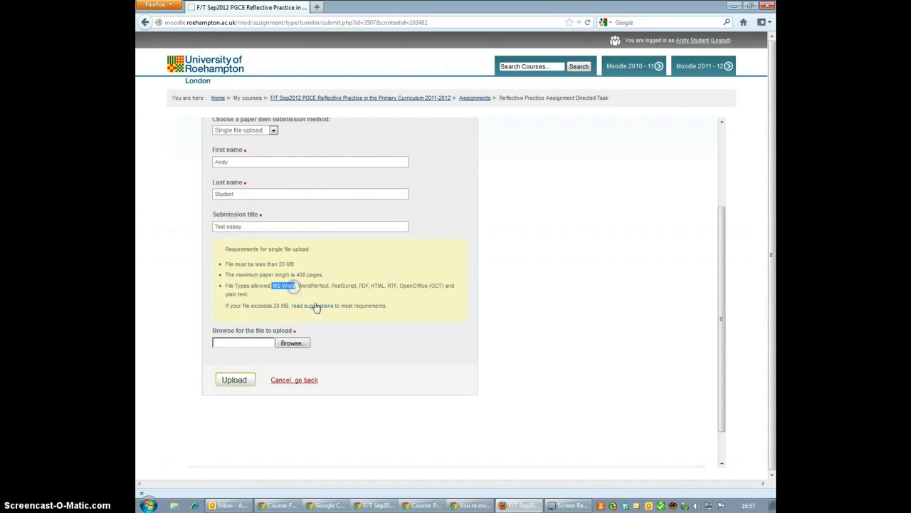
pyautogui.click(273, 294)
# Attach 'Turnitin demo Essay.docx' from the Desktop as the file to upload
pyautogui.click(297, 347)
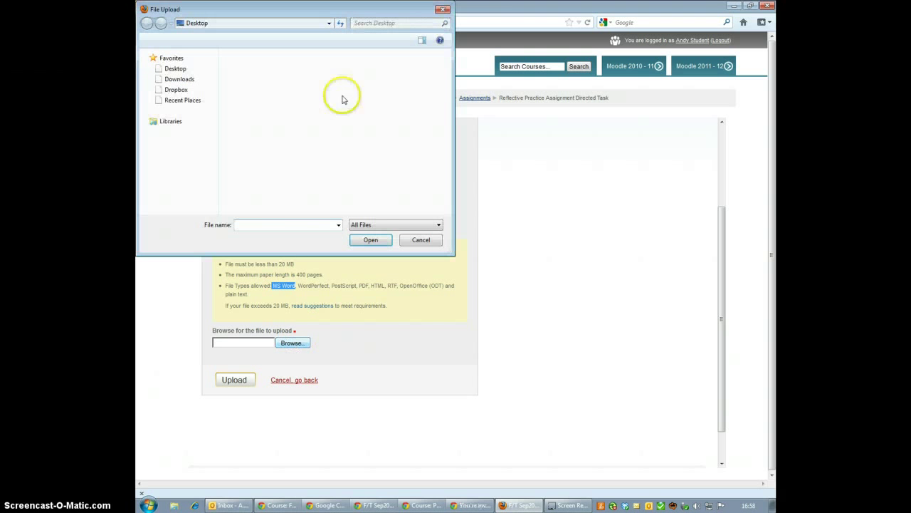
pyautogui.click(444, 180)
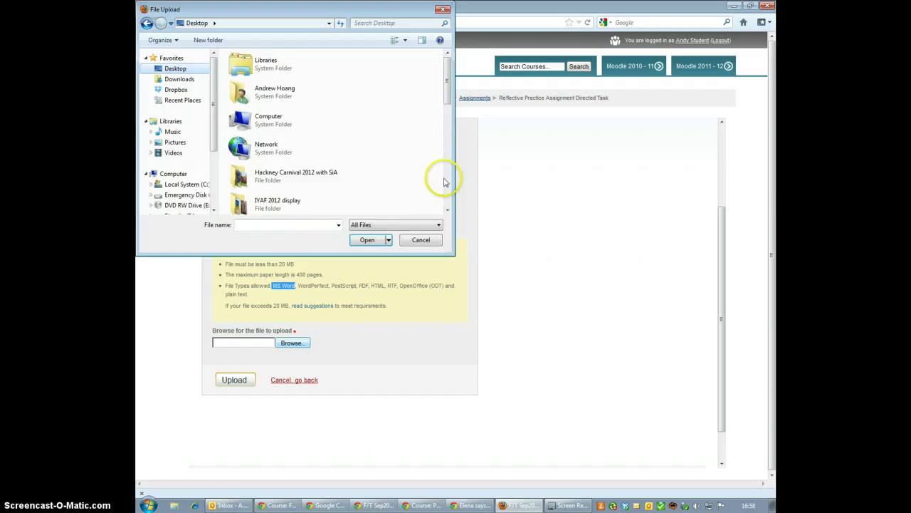
pyautogui.moveTo(443, 132); pyautogui.dragTo(442, 183)
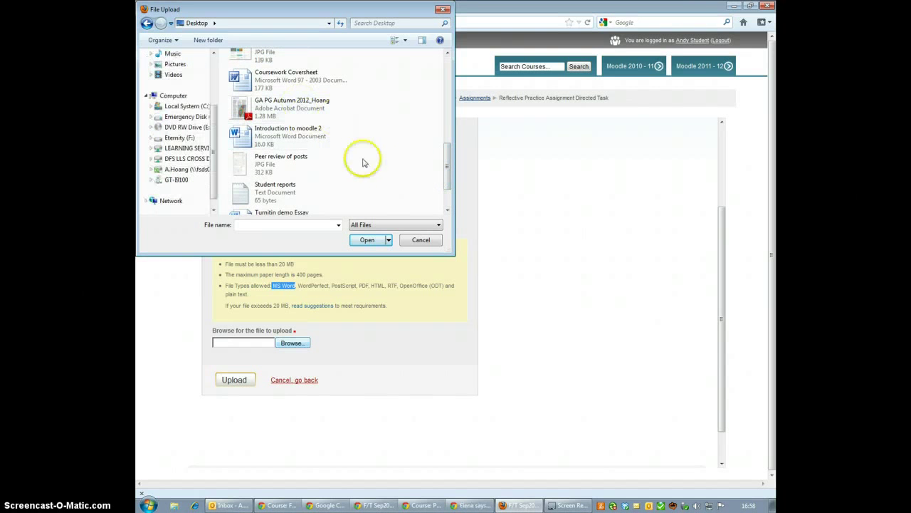
pyautogui.click(300, 214)
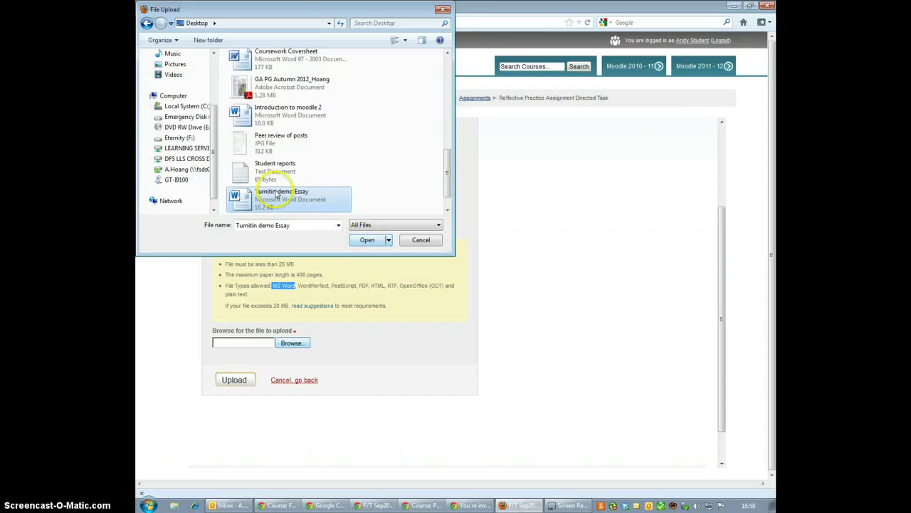
pyautogui.click(365, 240)
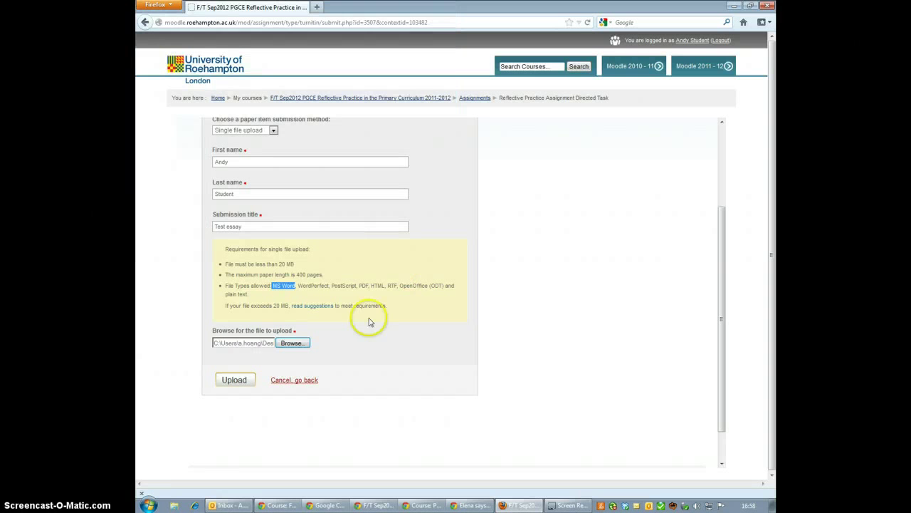
pyautogui.click(255, 343)
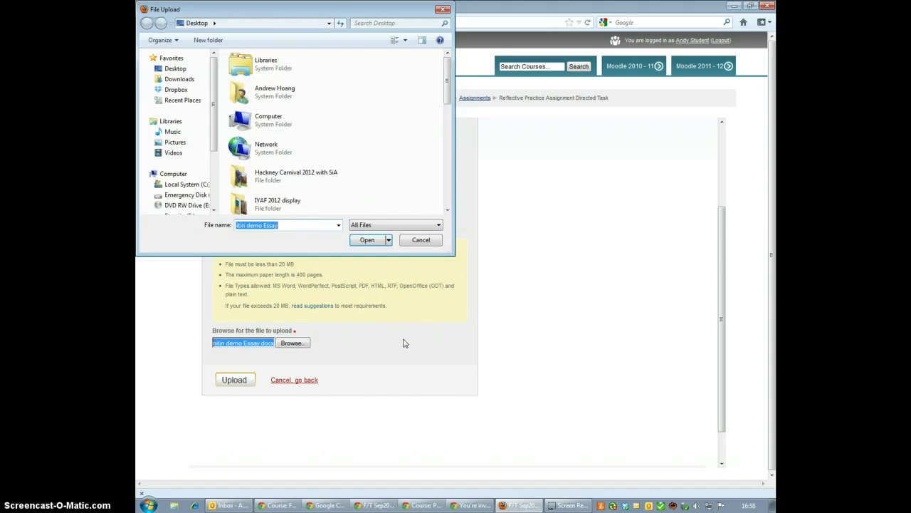
pyautogui.click(421, 240)
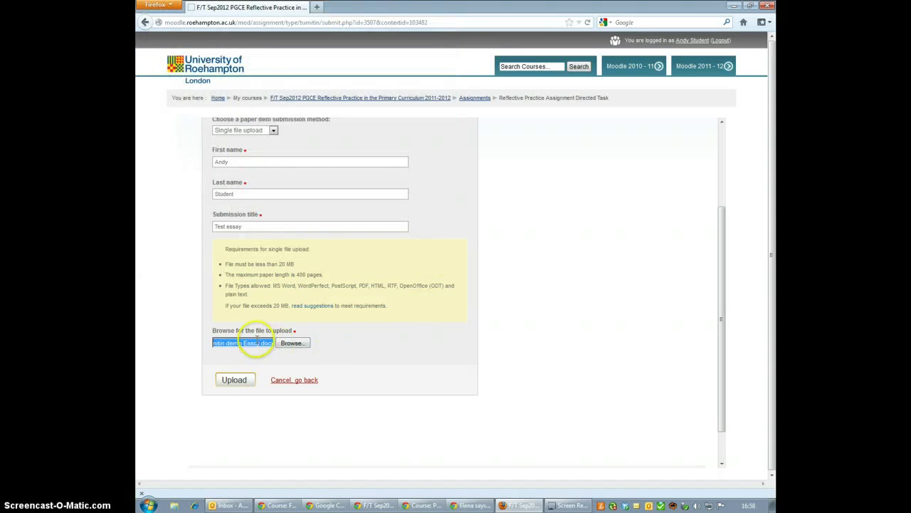
# Upload the essay, review its text in the Step 2 of 3 preview, and submit the paper
pyautogui.click(245, 381)
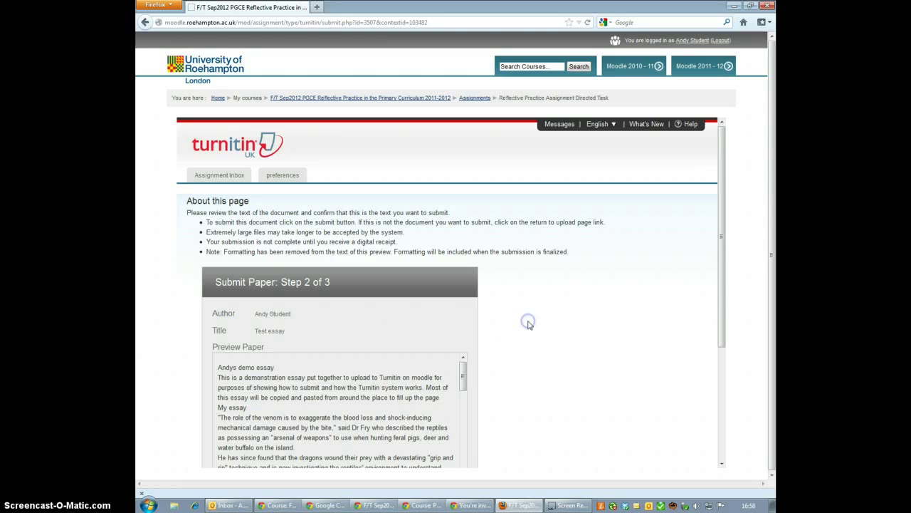
pyautogui.scroll(-3, 528, 323)
pyautogui.moveTo(462, 265)
pyautogui.mouseDown()
pyautogui.moveTo(463, 329)
pyautogui.moveTo(462, 262)
pyautogui.mouseUp()
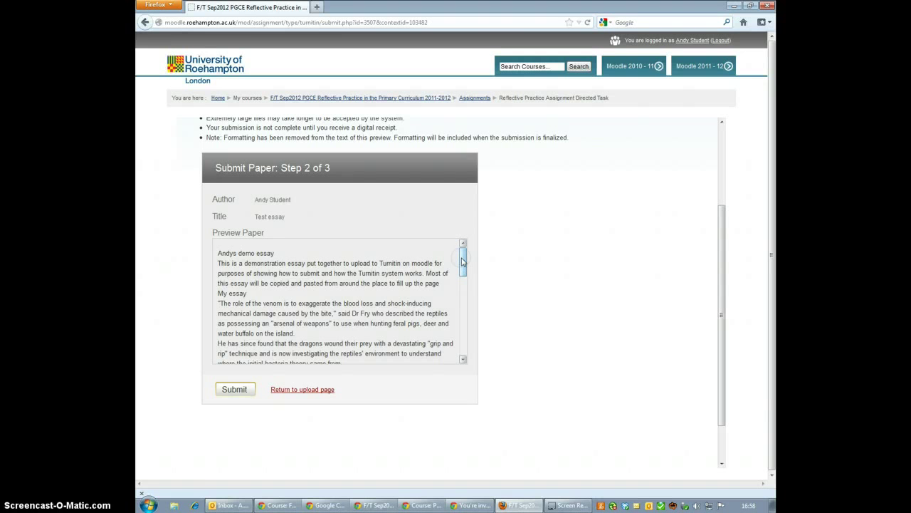
pyautogui.moveTo(406, 252); pyautogui.dragTo(424, 344)
pyautogui.moveTo(463, 263); pyautogui.dragTo(466, 345)
pyautogui.click(466, 342)
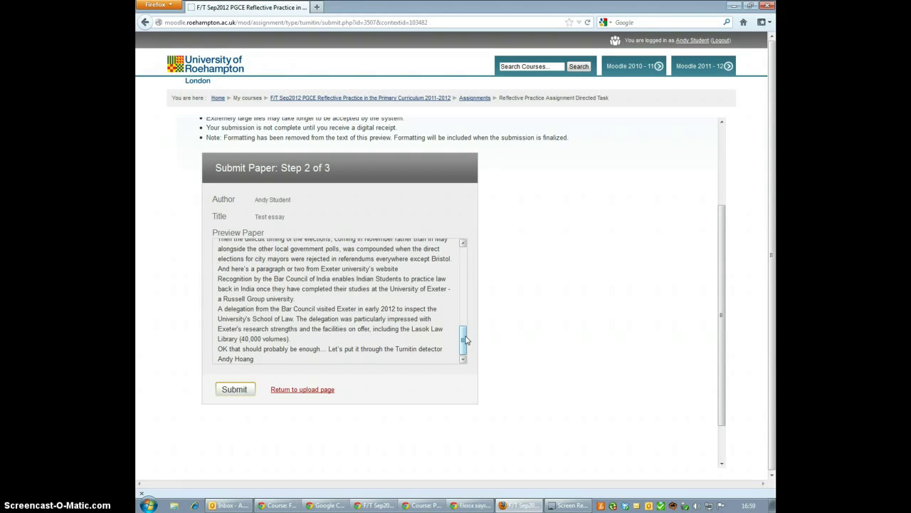
pyautogui.moveTo(463, 342); pyautogui.dragTo(463, 262)
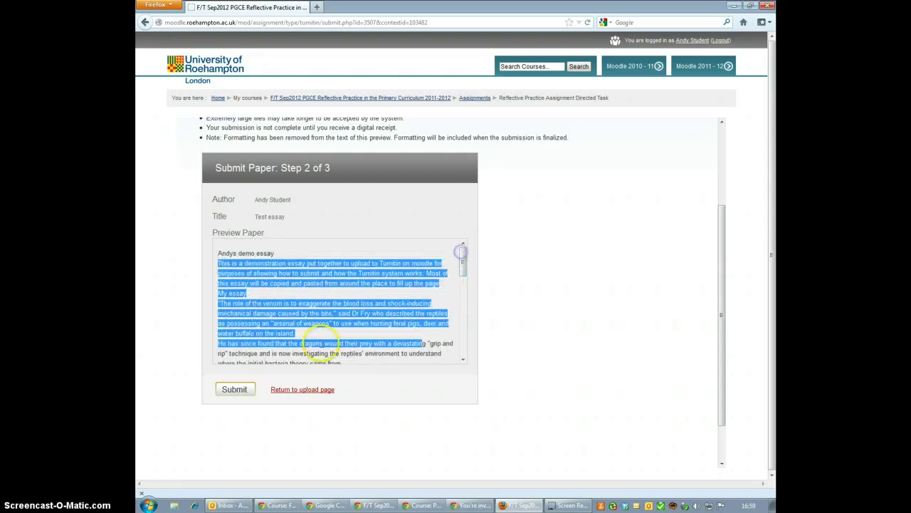
pyautogui.click(439, 295)
pyautogui.click(231, 391)
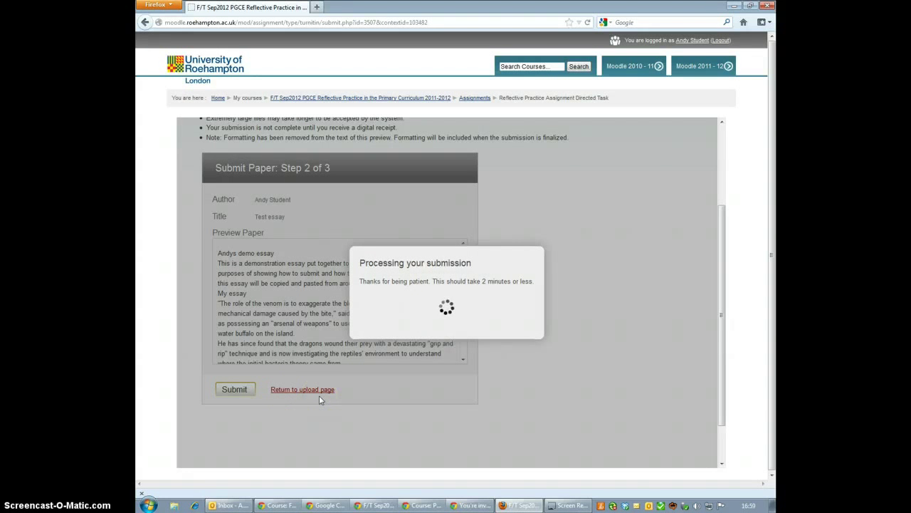
# Wait for processing, then check the paper ID on the 'Test essay' digital receipt
pyautogui.moveTo(356, 388)
pyautogui.mouseDown()
pyautogui.moveTo(378, 362)
pyautogui.moveTo(396, 366)
pyautogui.mouseUp()
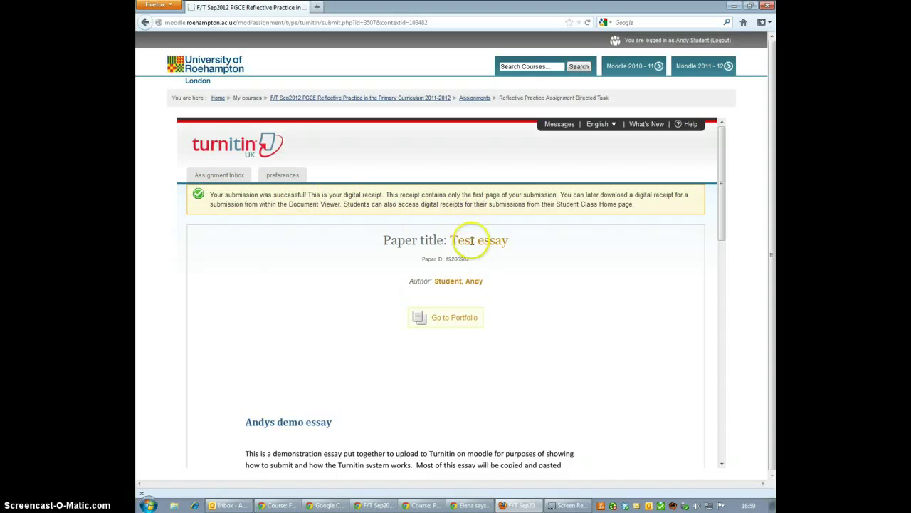
pyautogui.moveTo(469, 259); pyautogui.dragTo(421, 259)
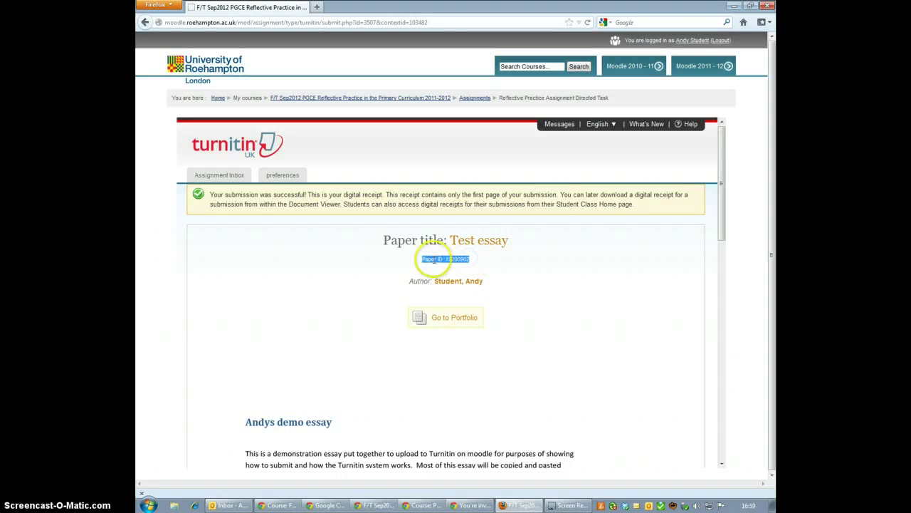
pyautogui.click(476, 269)
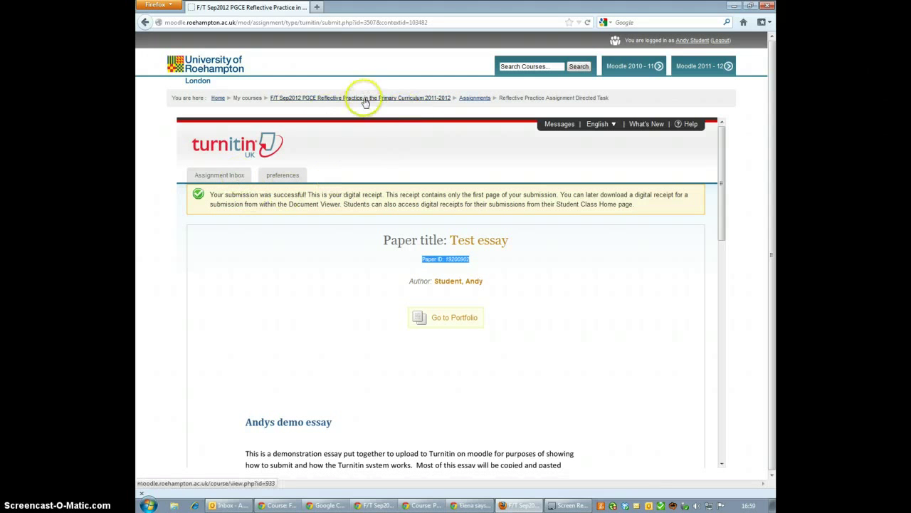
# Return via the course to the Directed Task's Turnitin homepage, now showing 0% similarity and Resubmit
pyautogui.click(413, 100)
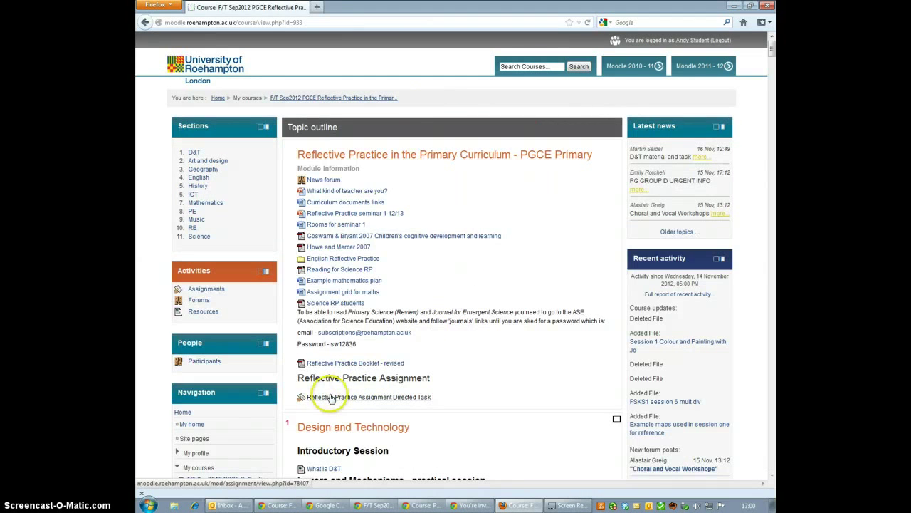
pyautogui.click(330, 397)
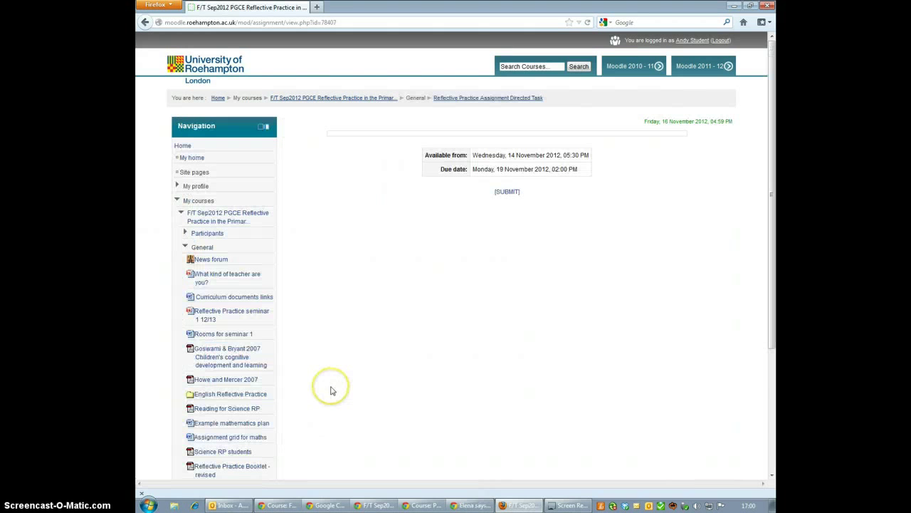
pyautogui.click(507, 194)
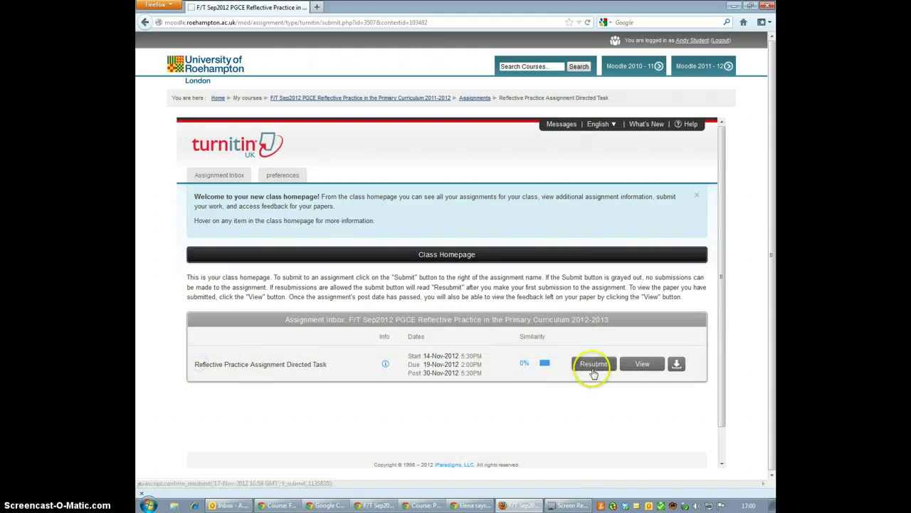
pyautogui.moveTo(546, 369)
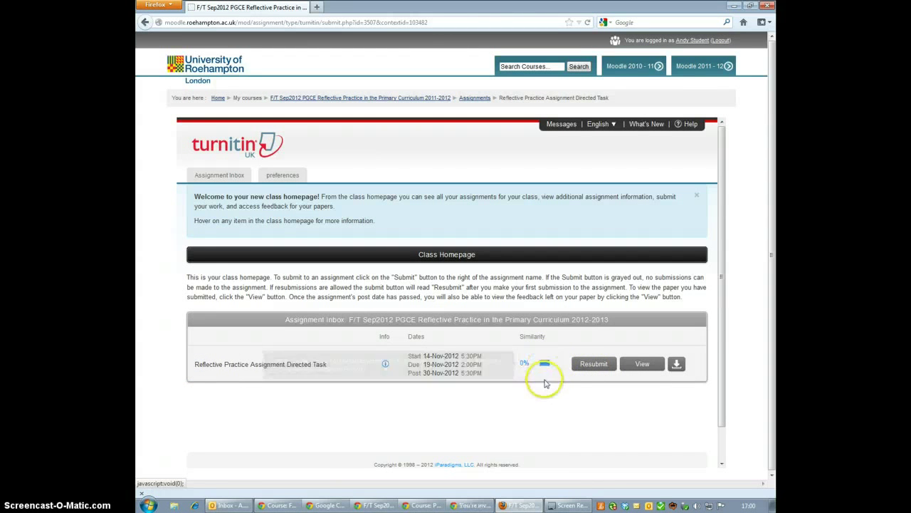
pyautogui.click(594, 369)
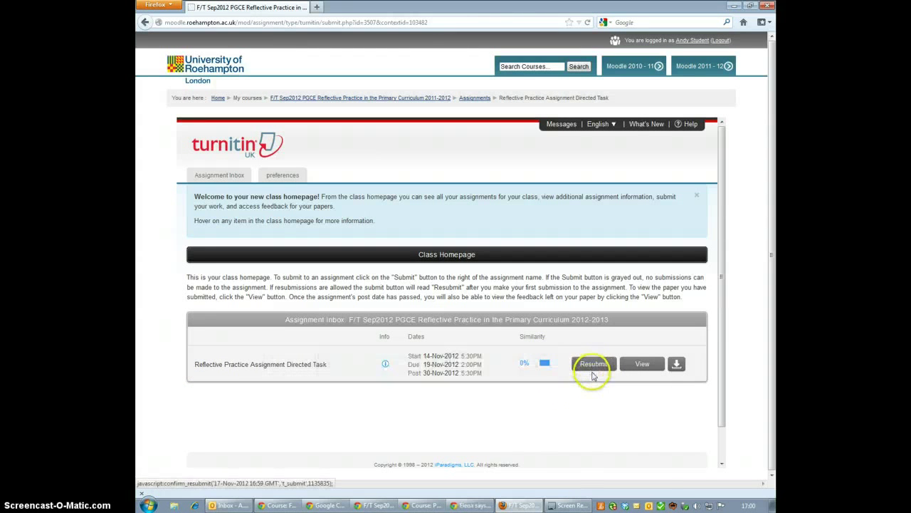